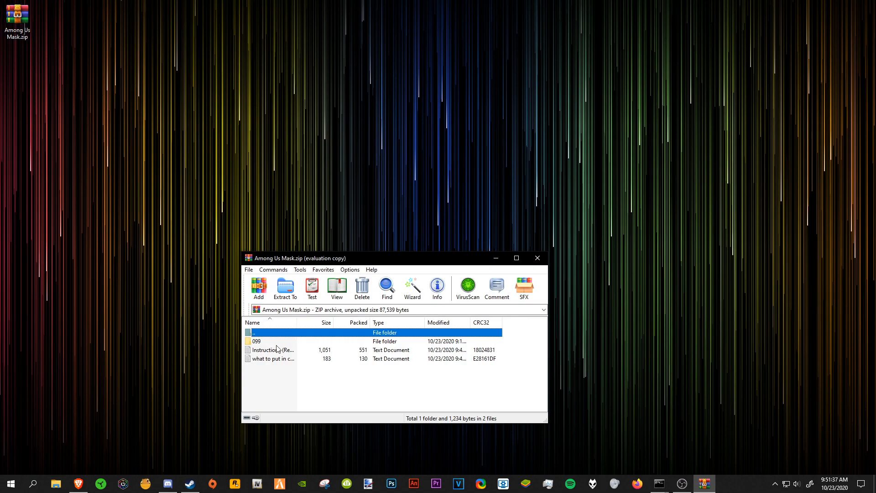
# Step: Extract all contents of Among Us Mask.zip onto the desktop and close the archive
pyautogui.hotkey('ctrl', 'a')
pyautogui.click(464, 306)
pyautogui.moveTo(287, 369); pyautogui.dragTo(330, 210)
pyautogui.click(537, 258)
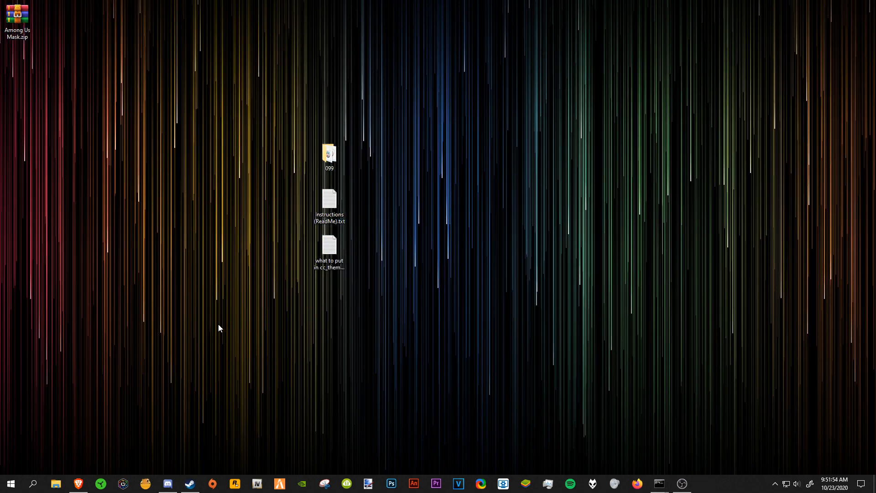
# Step: In File Explorer, open the wrapper-offline folder inside Wrapper Offline\_Wrapper on the desktop
pyautogui.click(56, 483)
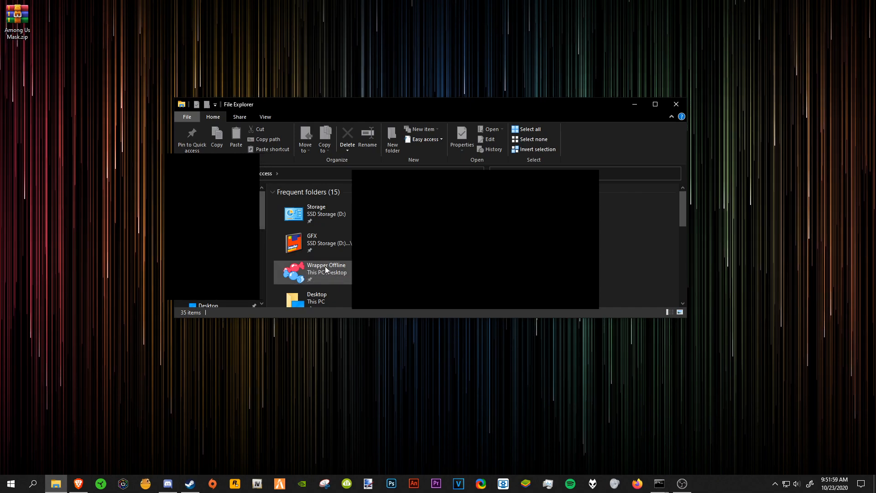
pyautogui.click(311, 279)
pyautogui.doubleClick(311, 277)
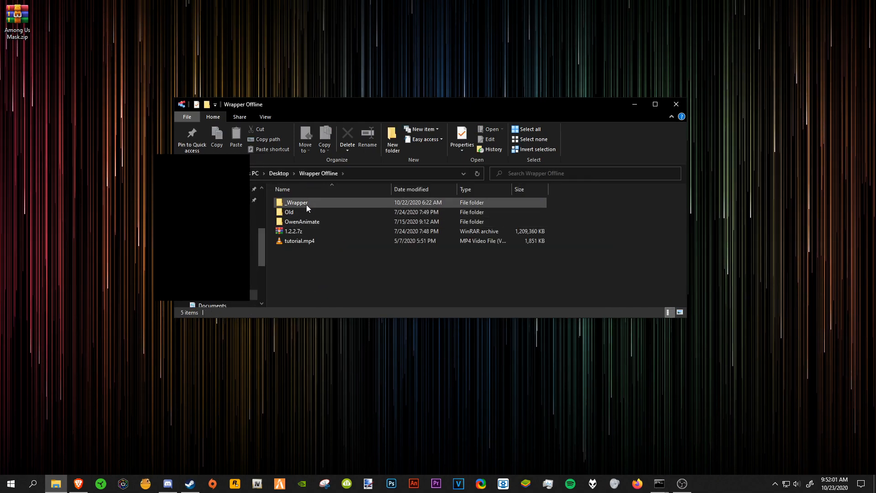
pyautogui.doubleClick(305, 204)
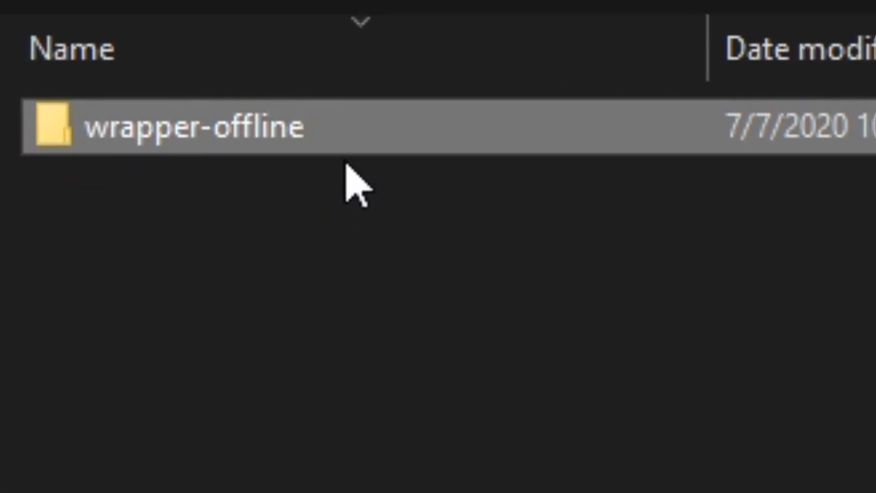
pyautogui.doubleClick(245, 146)
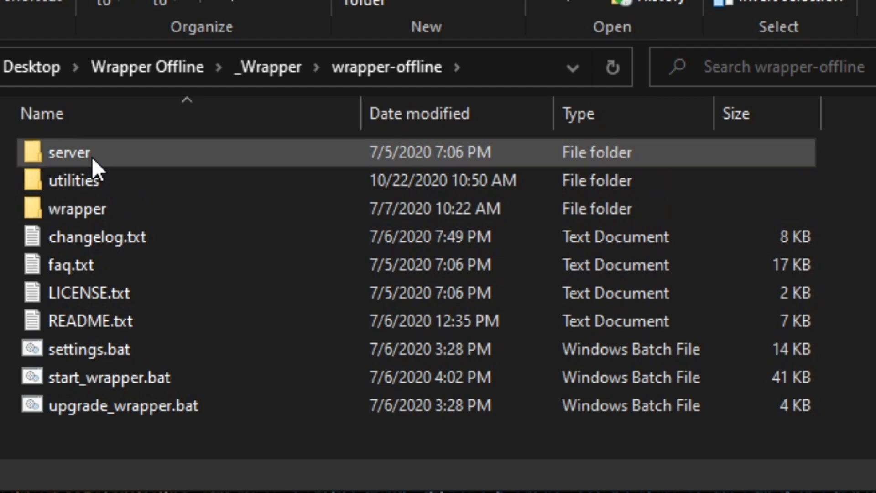
# Step: Open the 3a981f5cb2739137 folder inside server\store
pyautogui.doubleClick(91, 155)
pyautogui.doubleClick(76, 276)
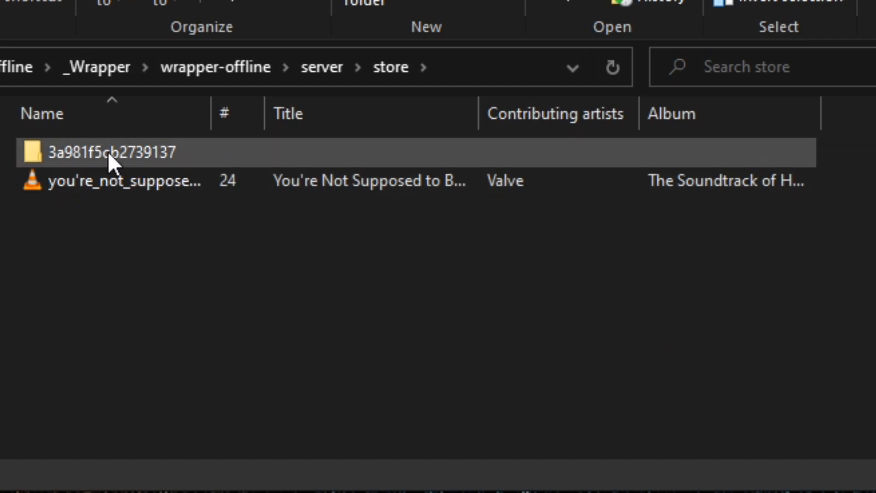
pyautogui.doubleClick(108, 152)
# Step: Open the family folder inside cc_store
pyautogui.scroll(-4, 124, 250)
pyautogui.scroll(-4, 155, 241)
pyautogui.scroll(4, 153, 234)
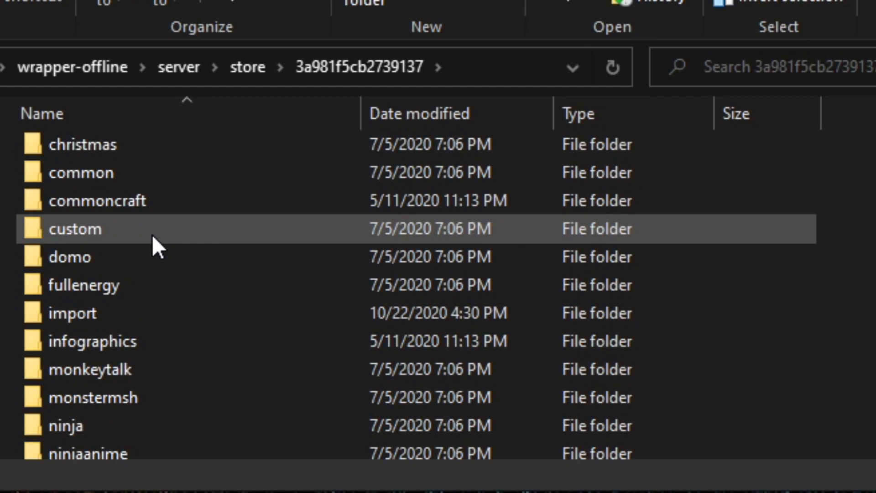
pyautogui.scroll(1, 152, 235)
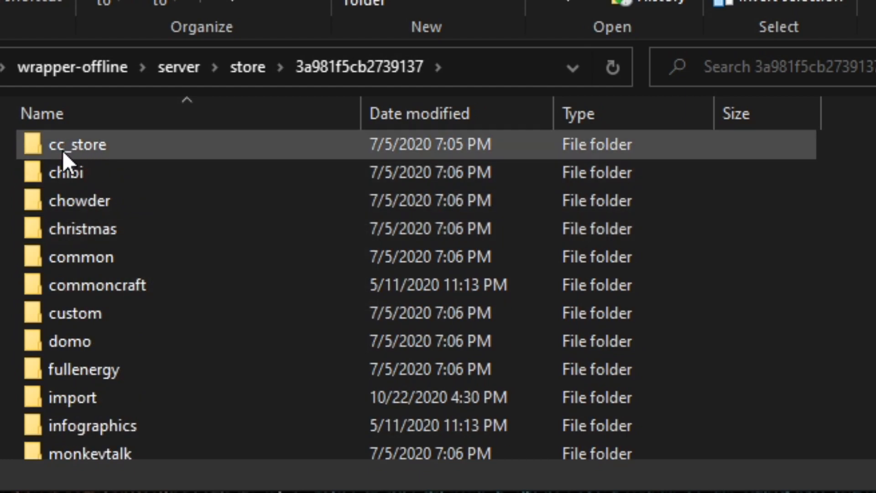
pyautogui.moveTo(70, 152)
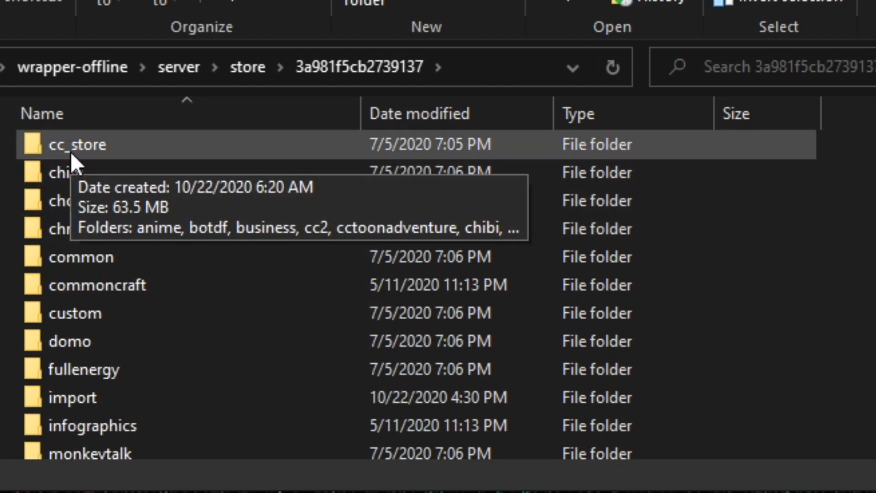
pyautogui.doubleClick(70, 151)
pyautogui.scroll(-1, 121, 237)
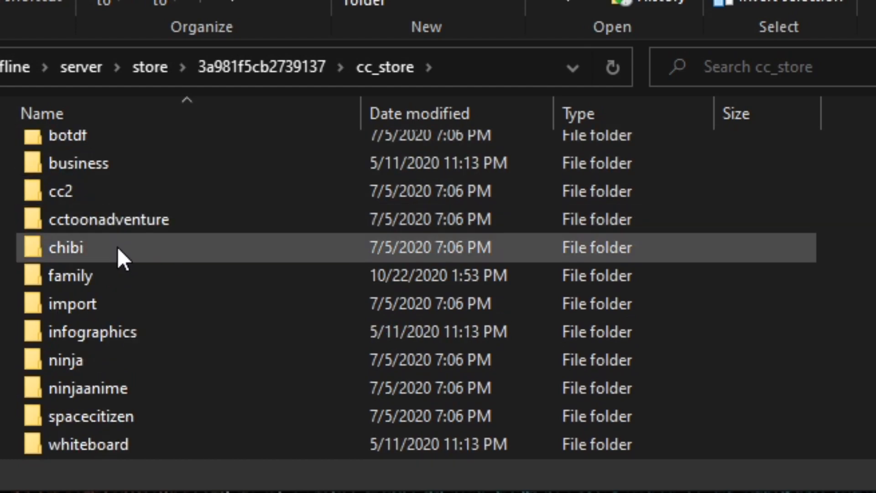
pyautogui.scroll(1, 114, 283)
pyautogui.scroll(-1, 110, 306)
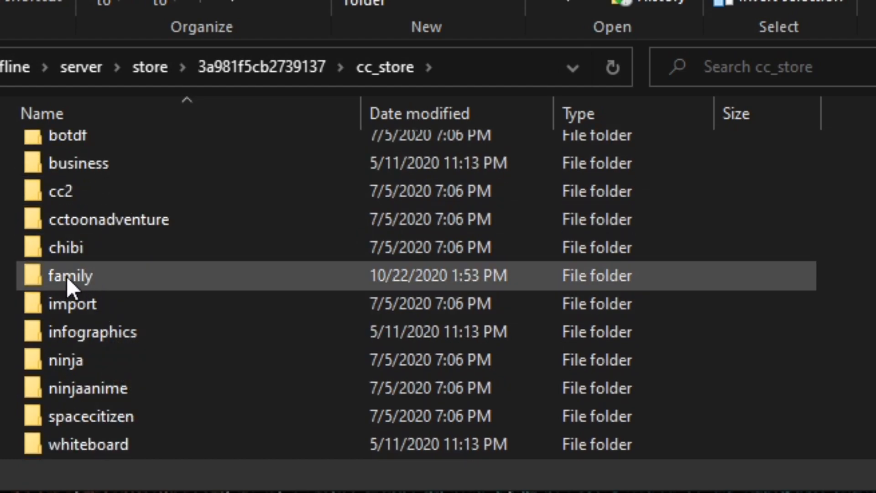
pyautogui.moveTo(72, 277)
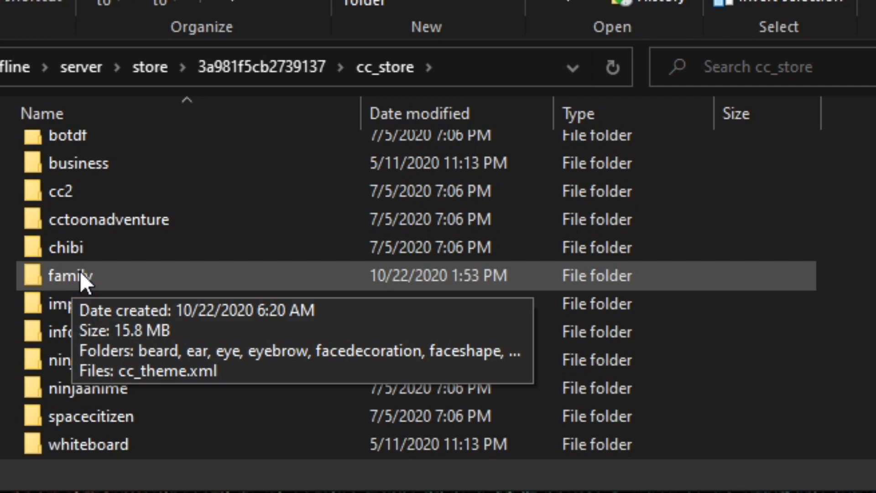
pyautogui.doubleClick(80, 274)
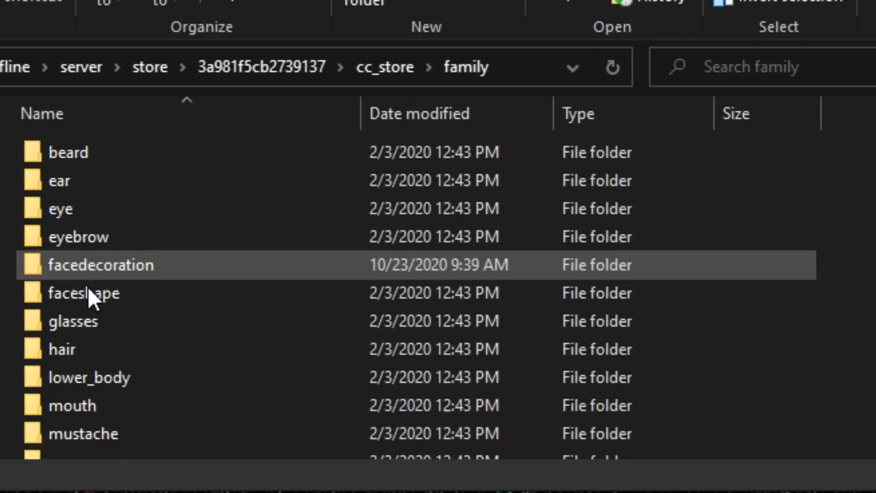
# Step: Open the facedecoration folder and move the extracted 099 folder from the desktop into it
pyautogui.scroll(-2, 87, 287)
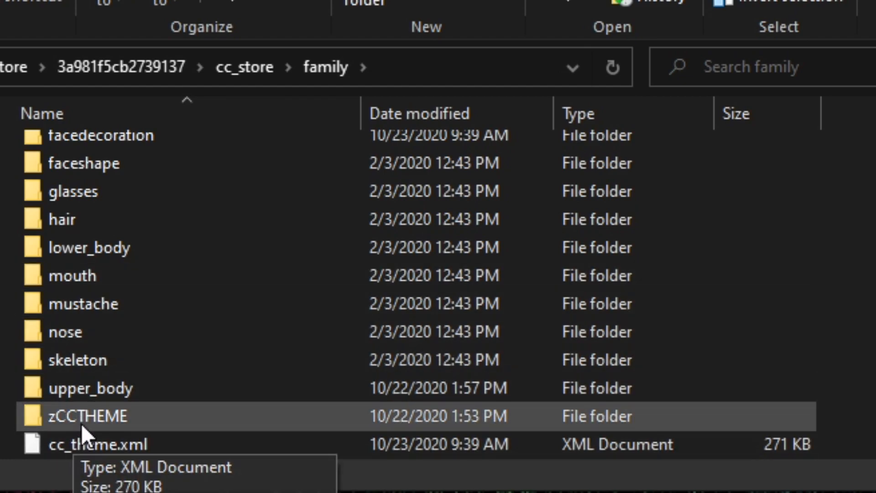
pyautogui.scroll(2, 82, 427)
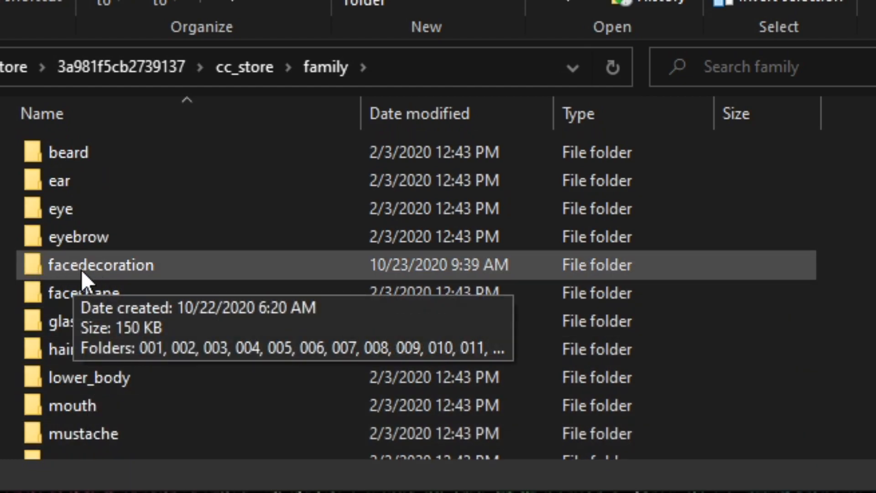
pyautogui.click(81, 270)
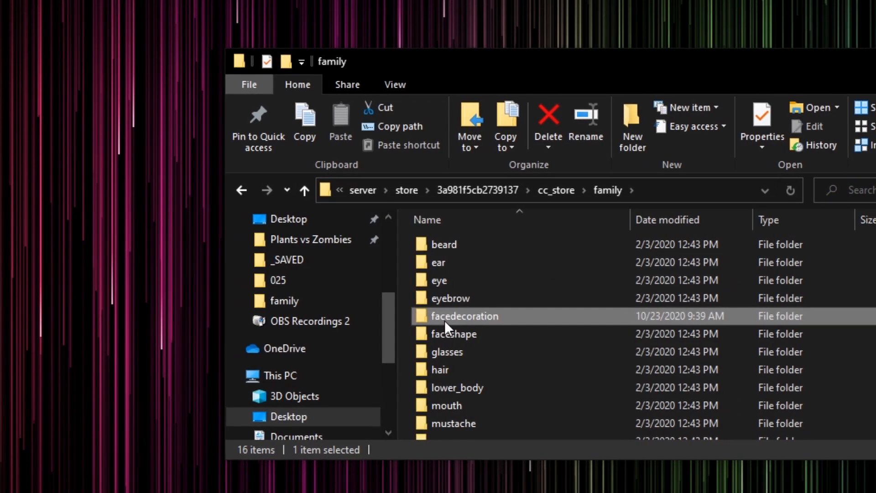
pyautogui.doubleClick(79, 267)
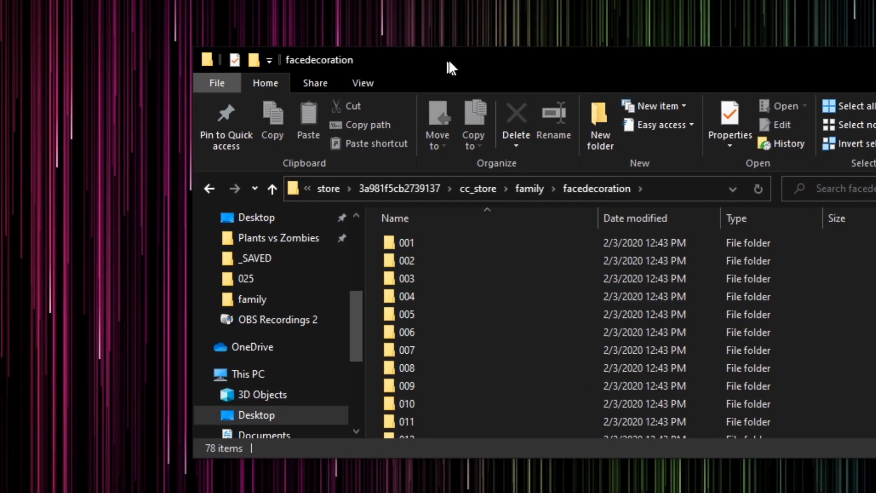
pyautogui.moveTo(449, 60); pyautogui.dragTo(731, 60)
pyautogui.moveTo(393, 159); pyautogui.dragTo(872, 311)
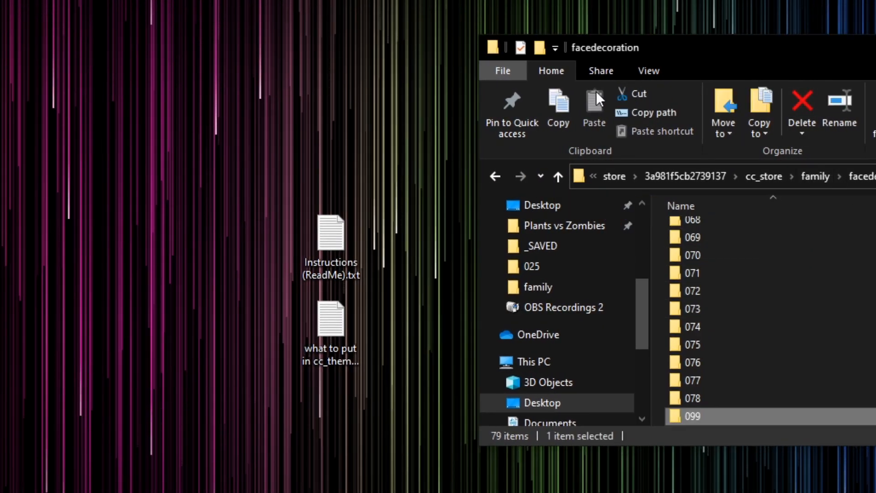
pyautogui.moveTo(767, 53); pyautogui.dragTo(680, 73)
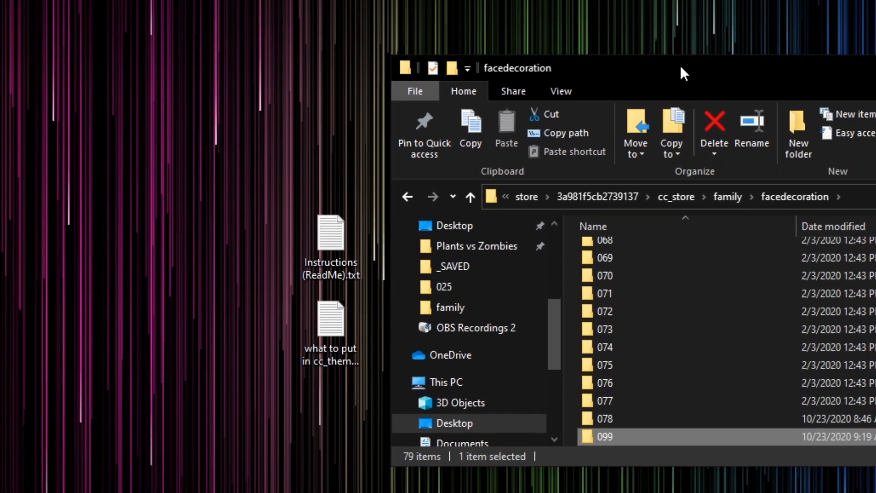
# Step: Go back to the family folder and open cc_theme.xml in Notepad
pyautogui.click(471, 199)
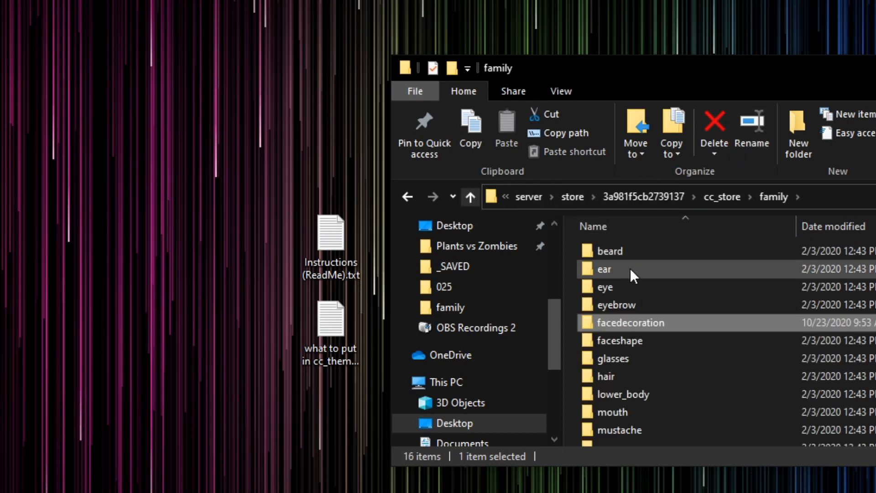
pyautogui.scroll(-2, 628, 270)
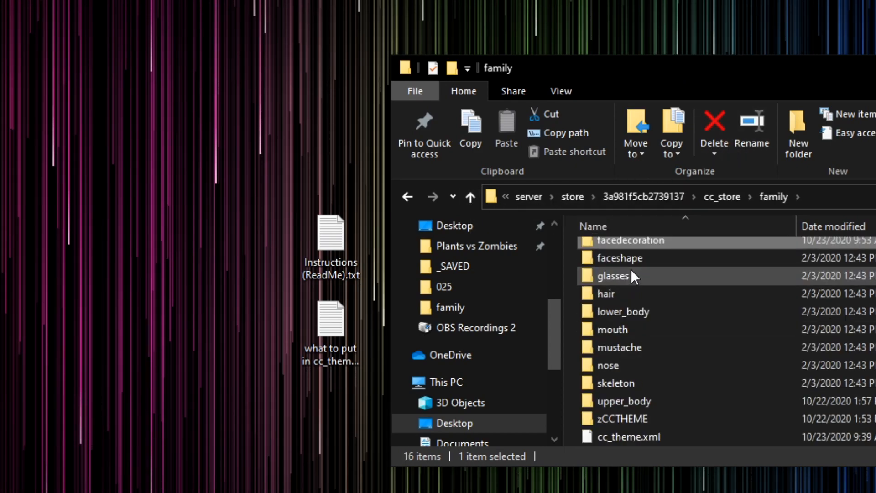
pyautogui.rightClick(625, 444)
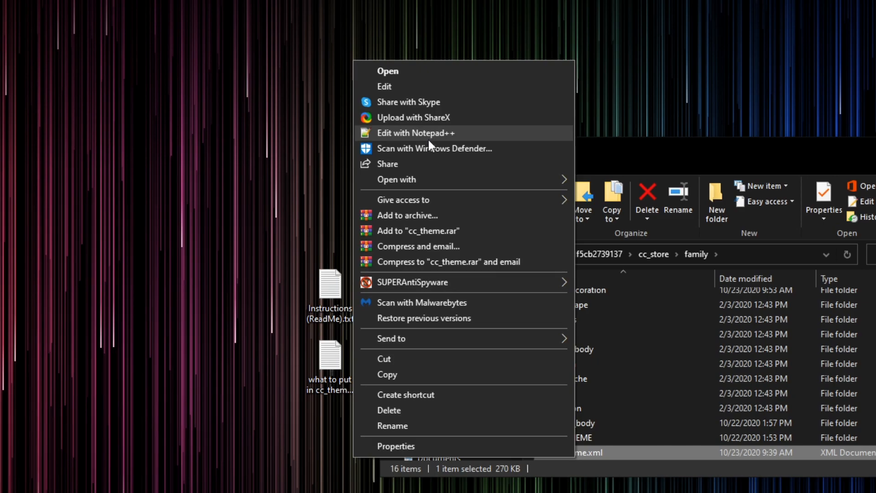
pyautogui.moveTo(419, 182)
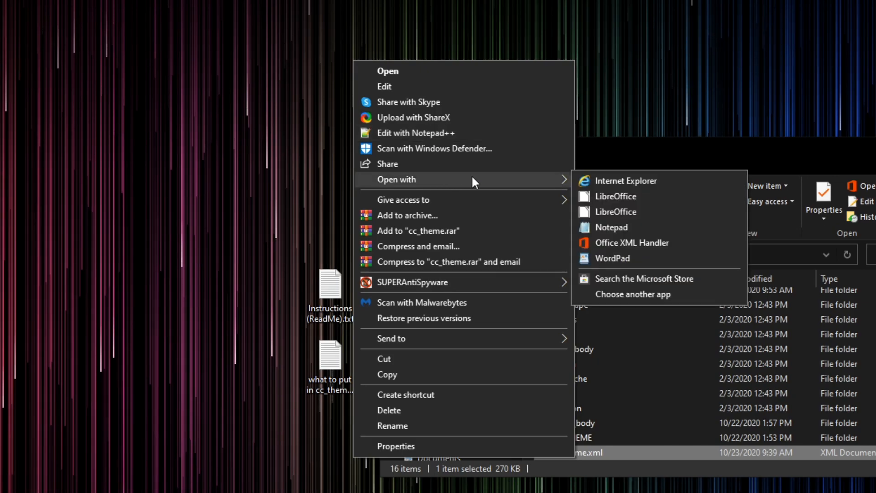
pyautogui.click(627, 228)
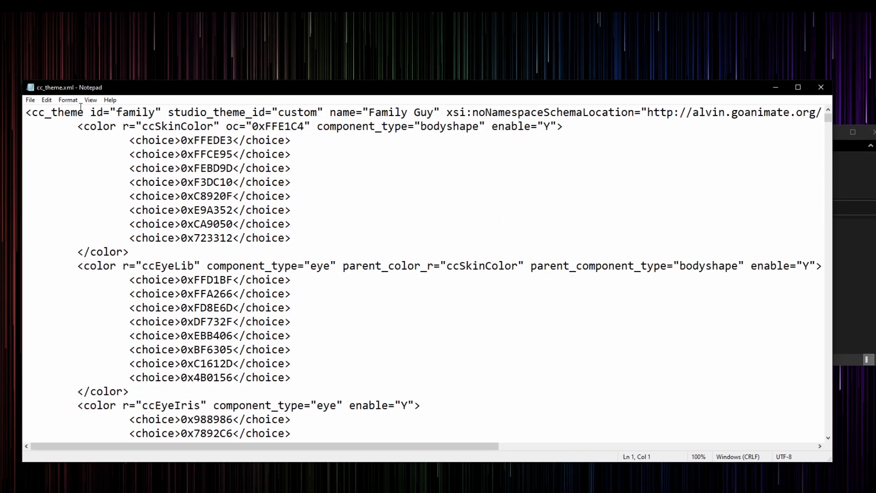
pyautogui.click(68, 99)
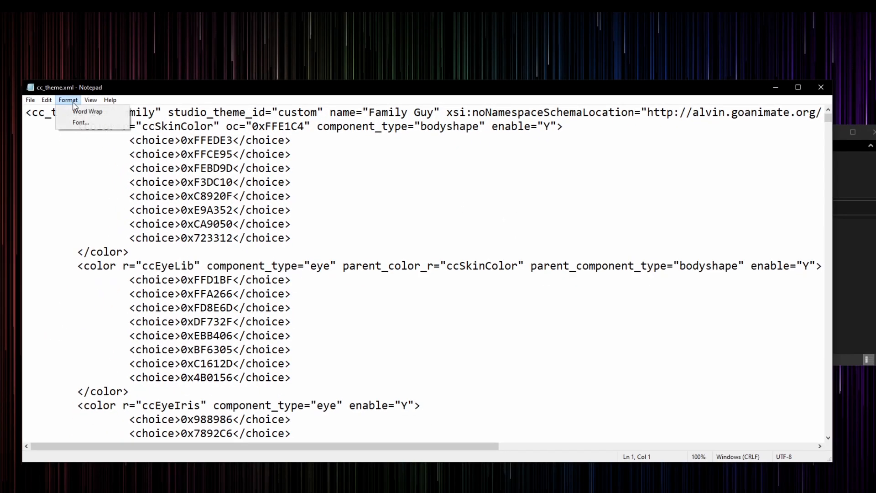
pyautogui.click(75, 112)
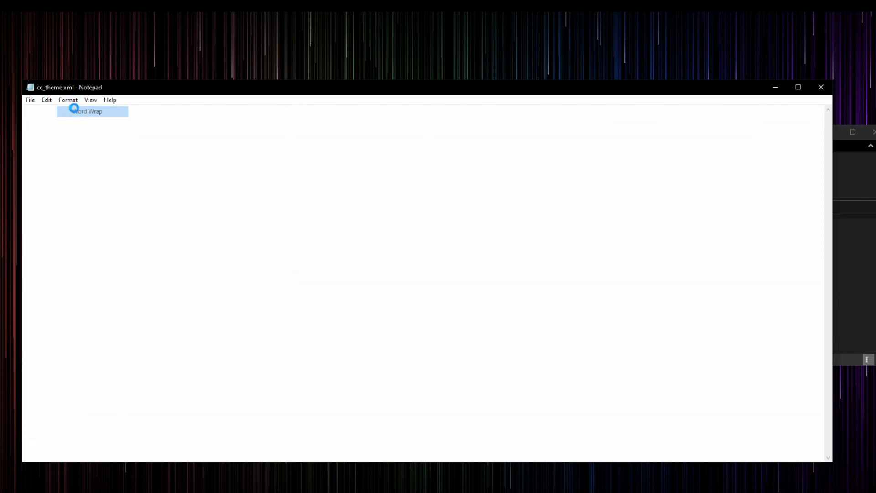
pyautogui.click(68, 100)
pyautogui.click(73, 112)
# Step: Duplicate the facedecoration component 078 near the file's end, pasting the copy on a new line directly below the original
pyautogui.moveTo(827, 119); pyautogui.dragTo(829, 439)
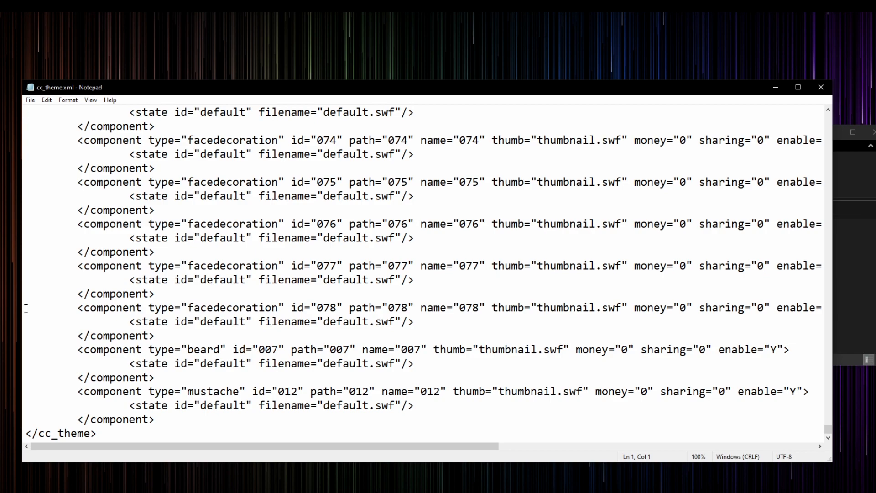
pyautogui.moveTo(24, 308); pyautogui.dragTo(168, 329)
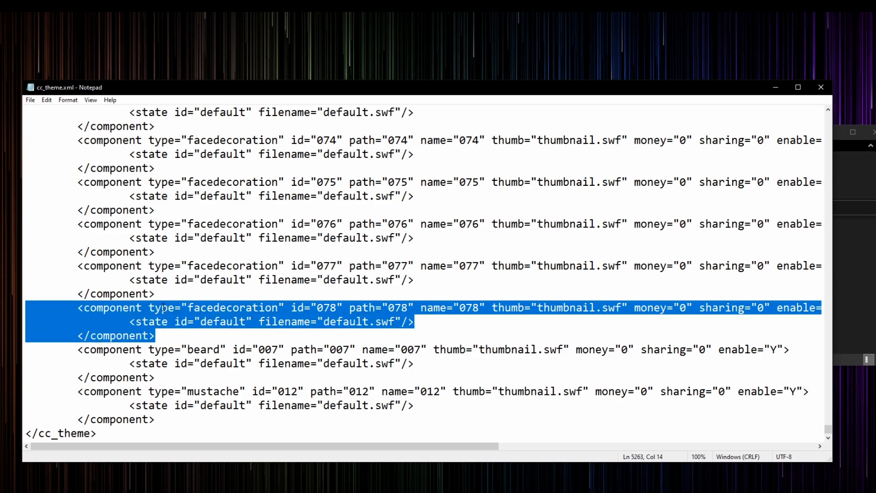
pyautogui.rightClick(163, 308)
pyautogui.click(153, 338)
pyautogui.click(166, 335)
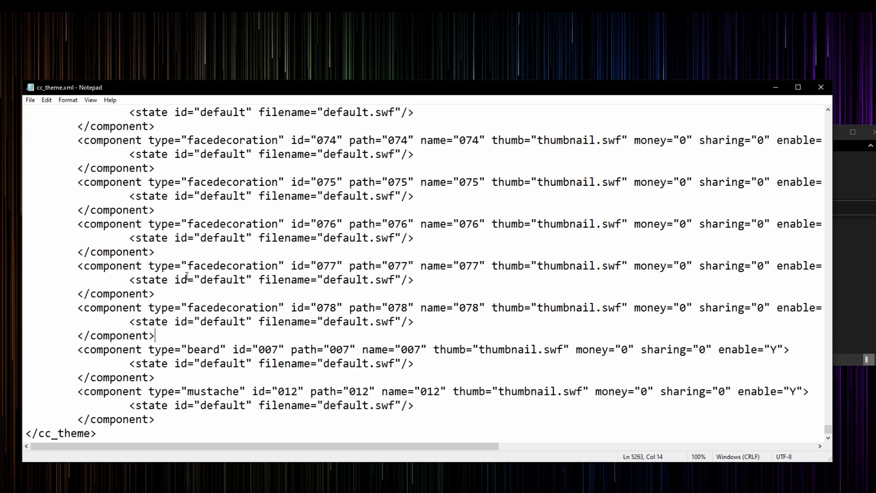
pyautogui.press('Return')
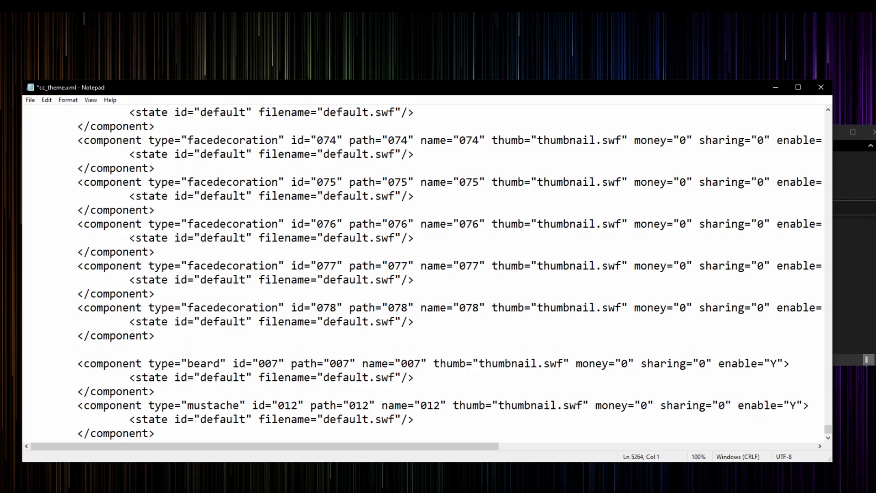
pyautogui.rightClick(140, 345)
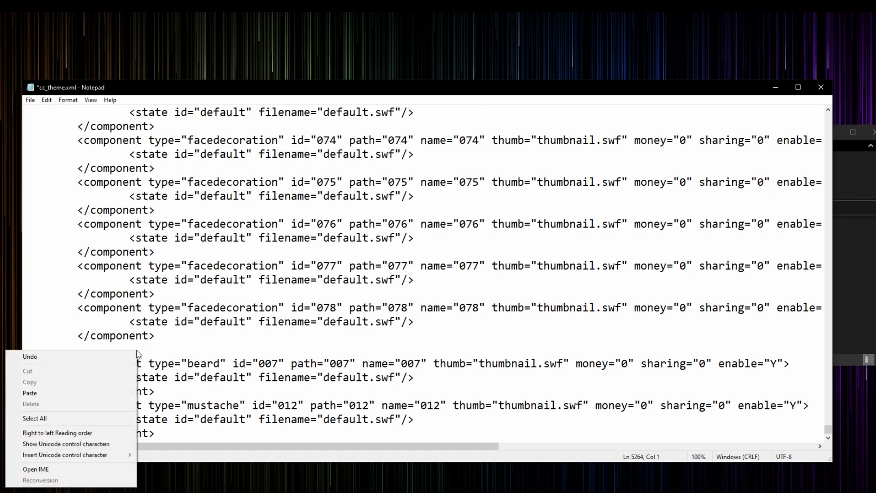
pyautogui.click(85, 394)
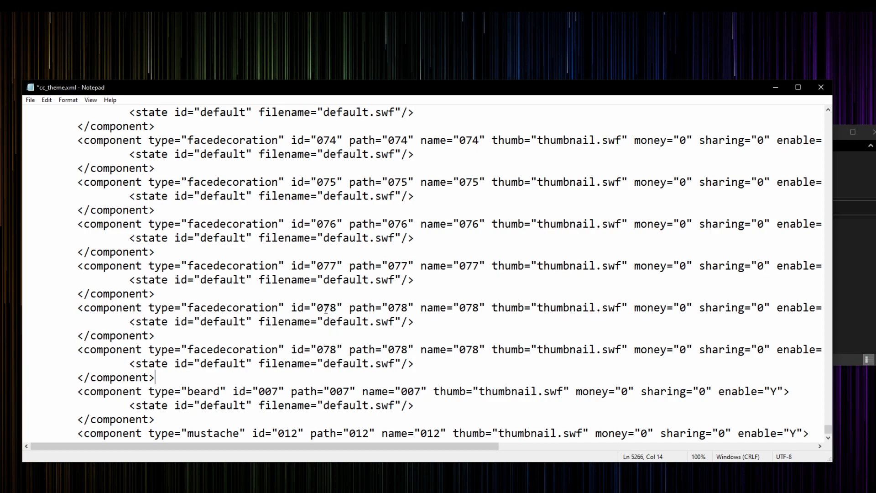
# Step: Set the id and path of the duplicated facedecoration component to 099
pyautogui.moveTo(336, 349); pyautogui.dragTo(323, 349)
pyautogui.write('99')
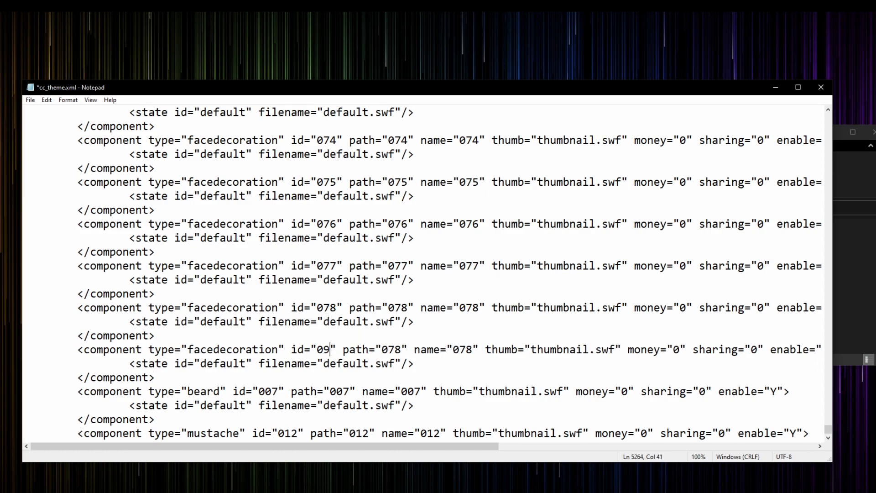
pyautogui.press('Down')
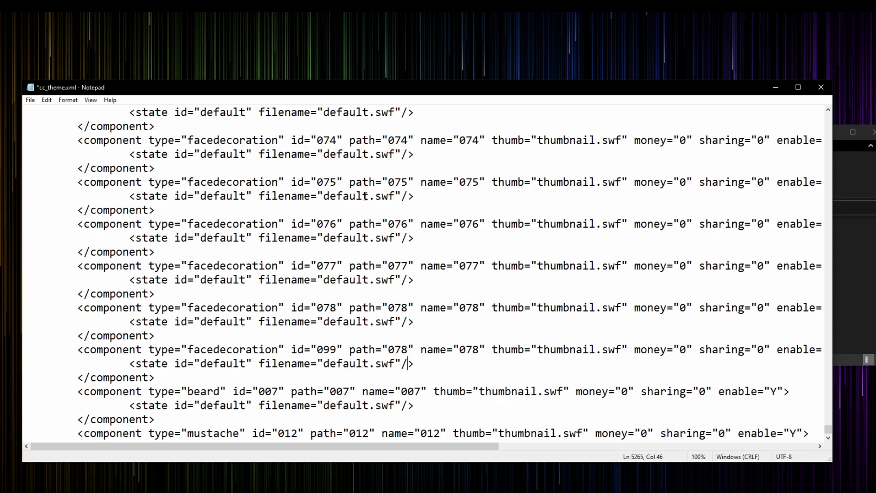
pyautogui.moveTo(409, 349); pyautogui.dragTo(403, 349)
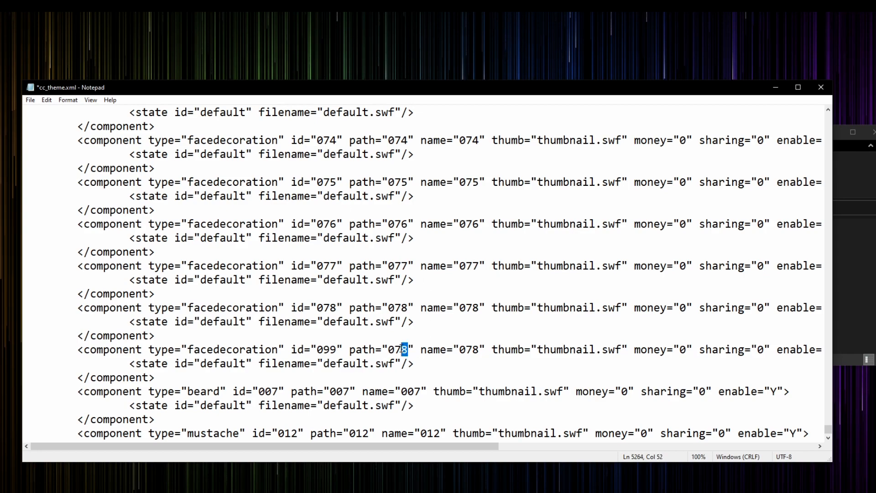
pyautogui.press('BackSpace')
pyautogui.press('BackSpace')
pyautogui.write('99')
pyautogui.press('Right')
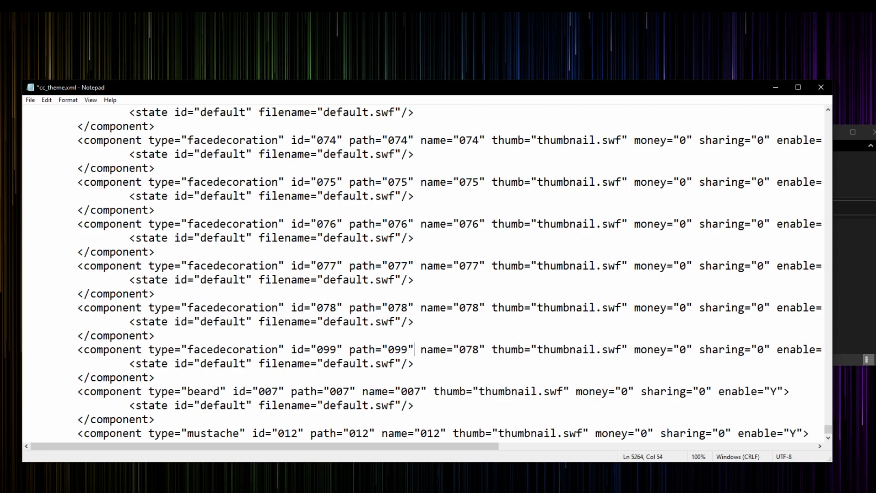
# Step: Set the name attribute of the duplicated facedecoration component to 099
pyautogui.press('Right')
pyautogui.press('Right')
pyautogui.press('Right')
pyautogui.press('Right')
pyautogui.press('Right')
pyautogui.press('Right')
pyautogui.press('Right')
pyautogui.press('Right')
pyautogui.press('BackSpace')
pyautogui.press('BackSpace')
pyautogui.write('99')
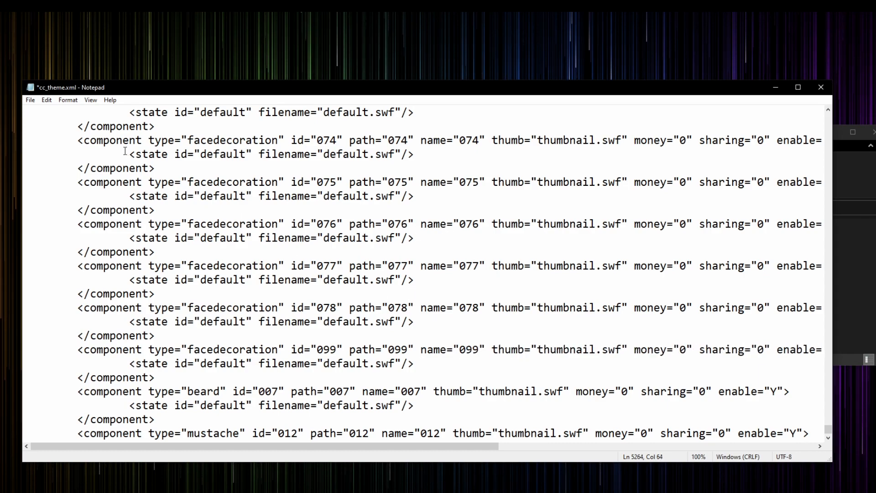
# Step: Save the edited cc_theme.xml and close it, returning to the family folder
pyautogui.click(30, 100)
pyautogui.click(46, 145)
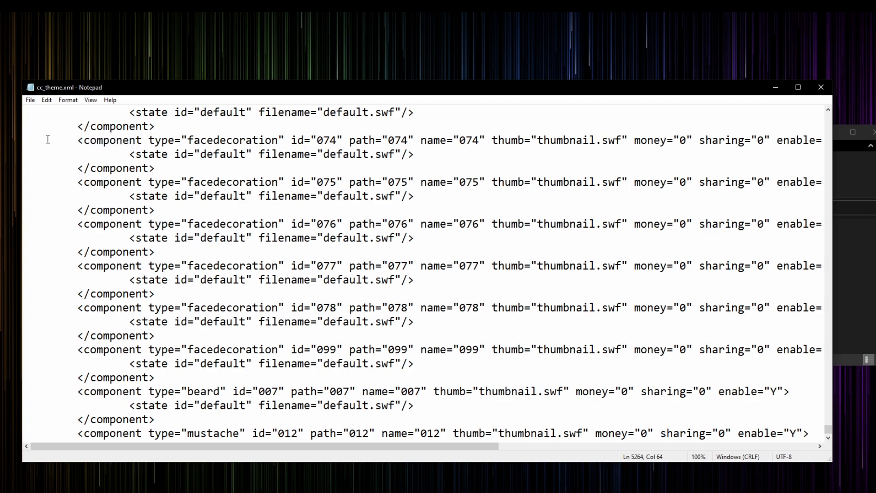
pyautogui.click(821, 87)
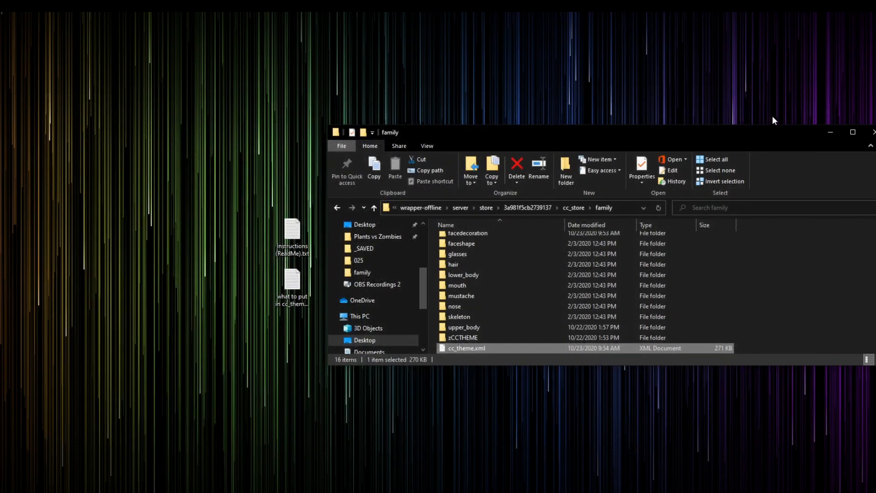
pyautogui.moveTo(595, 137); pyautogui.dragTo(476, 139)
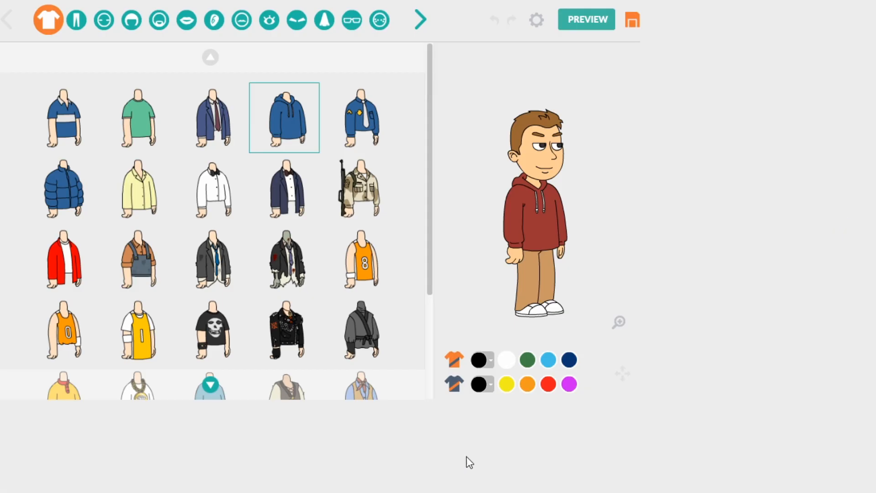
# Step: In the Wrapper Offline character creator, add the facedecoration_099 mask at the end of the face decorations to the character
pyautogui.click(386, 24)
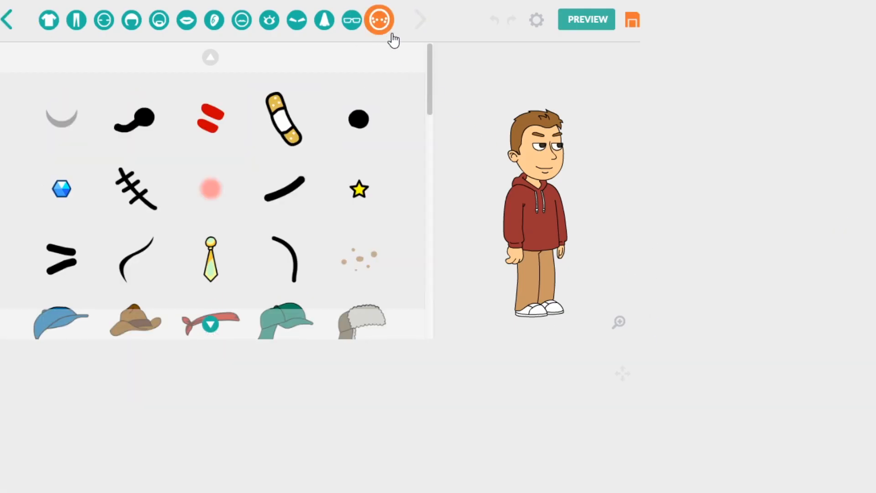
pyautogui.moveTo(429, 68); pyautogui.dragTo(377, 315)
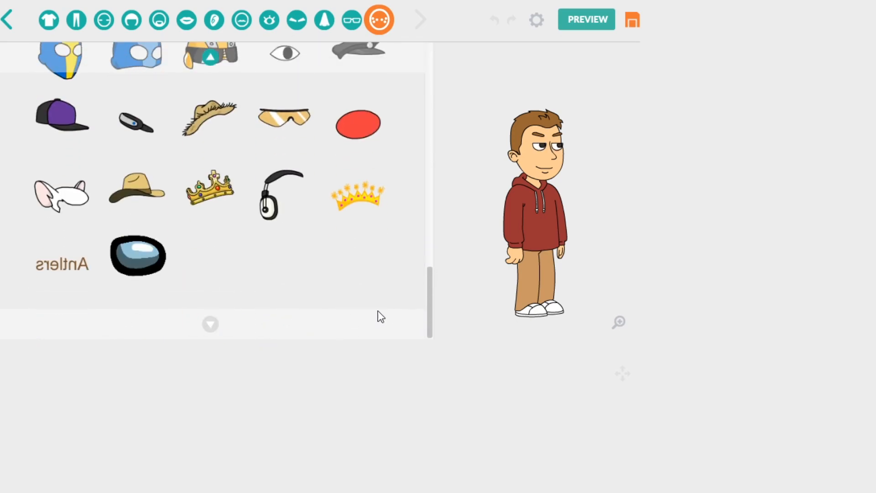
pyautogui.click(135, 270)
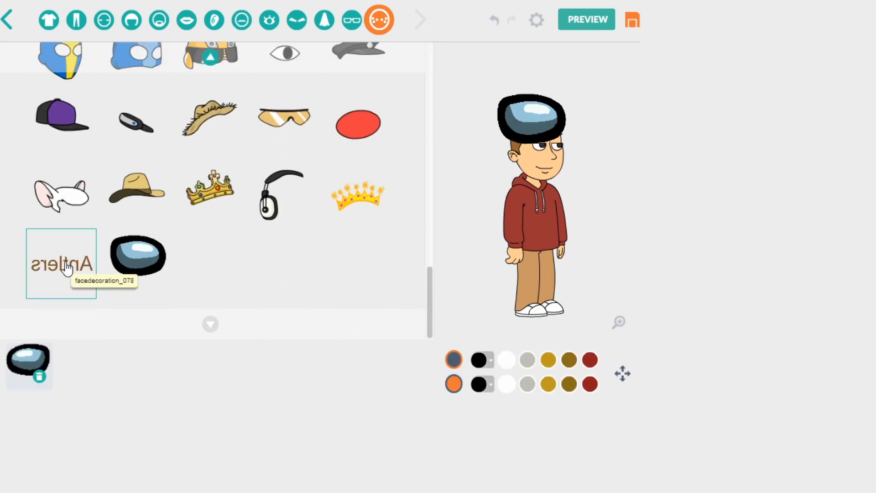
# Step: Open the mask's transform controls and nudge it slightly to the character's front and down
pyautogui.click(623, 374)
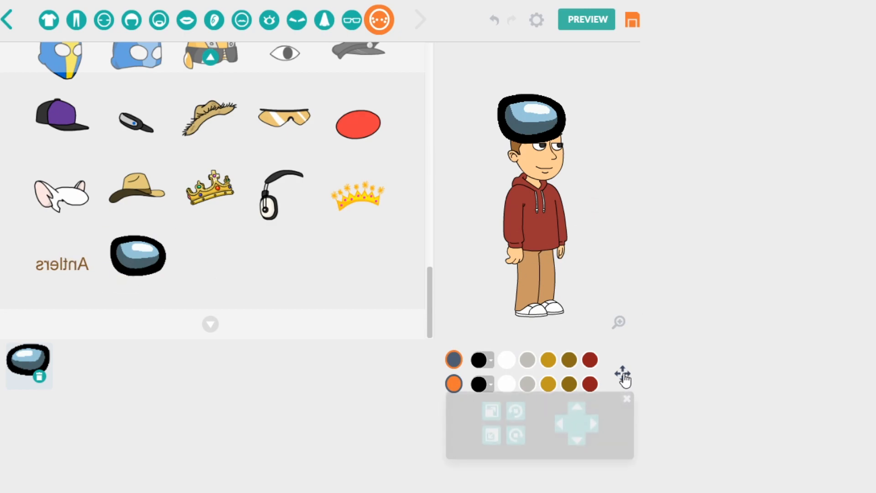
pyautogui.click(595, 370)
pyautogui.click(593, 371)
pyautogui.click(593, 371)
pyautogui.click(593, 371)
pyautogui.click(577, 387)
# Step: Try enlarging and shrinking the mask on the character's head, leaving it slightly smaller than its original size
pyautogui.click(496, 384)
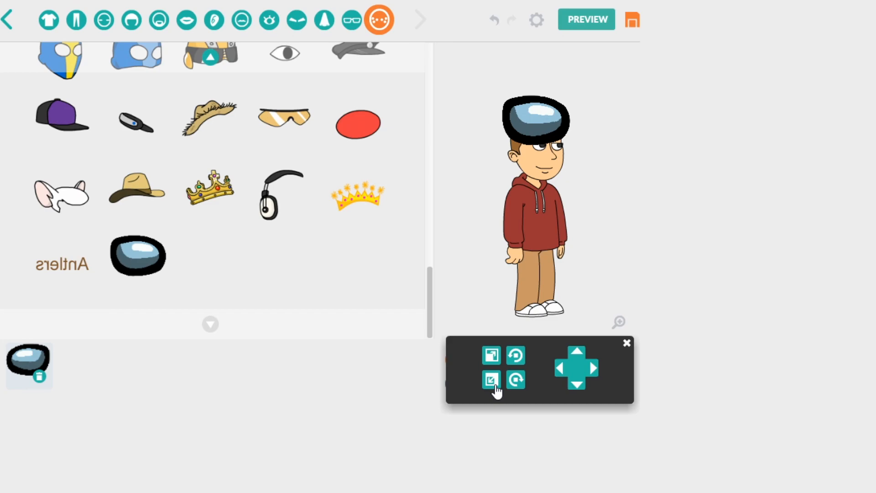
pyautogui.click(495, 386)
pyautogui.click(491, 363)
pyautogui.click(492, 362)
pyautogui.click(491, 363)
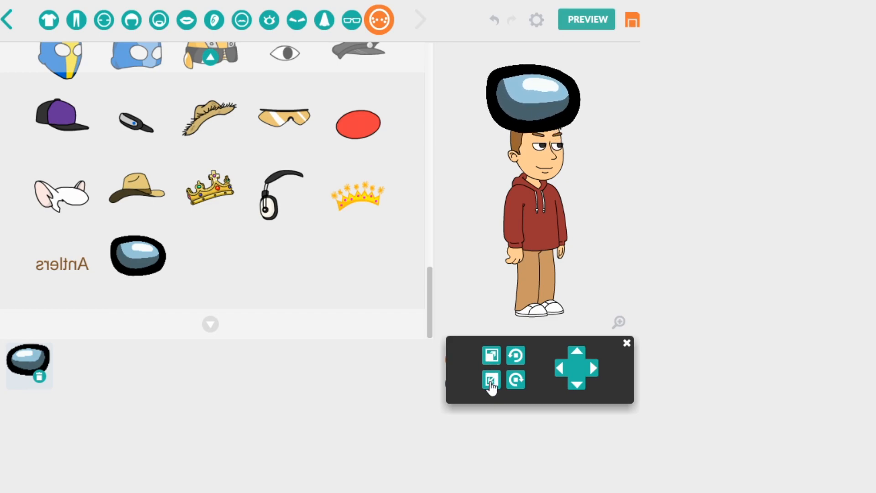
pyautogui.click(492, 386)
pyautogui.click(491, 386)
pyautogui.click(491, 385)
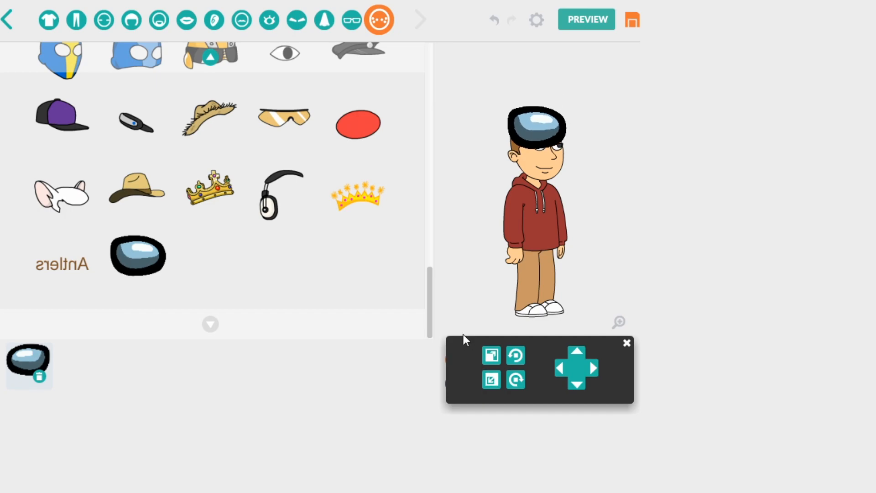